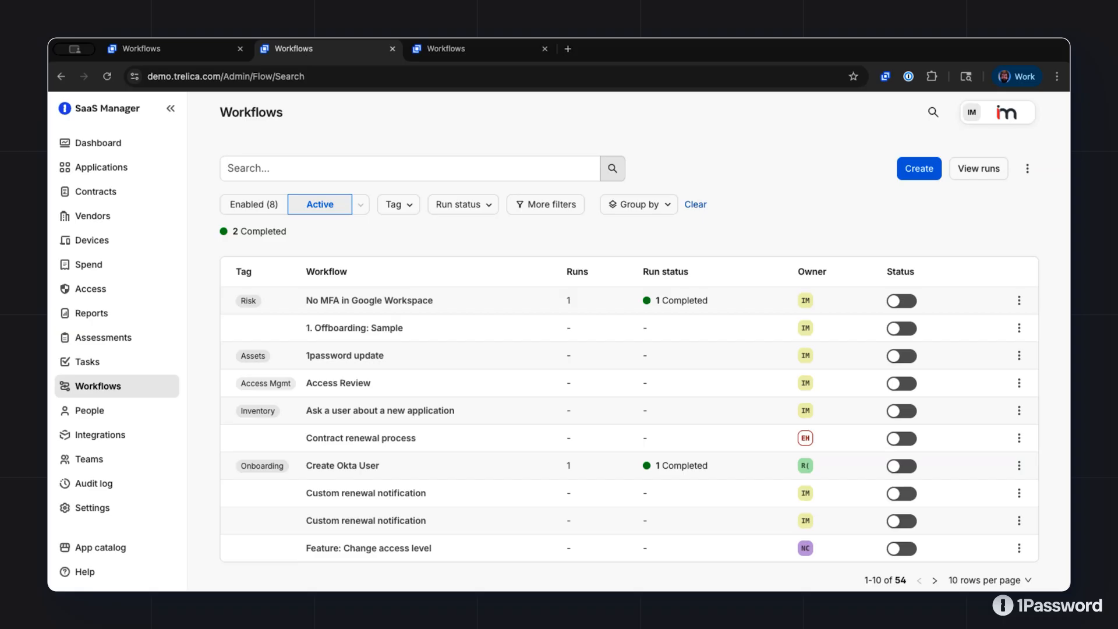
# - Start a new workflow from scratch, review the available trigger types, and close the dialog without creating it
pyautogui.click(914, 177)
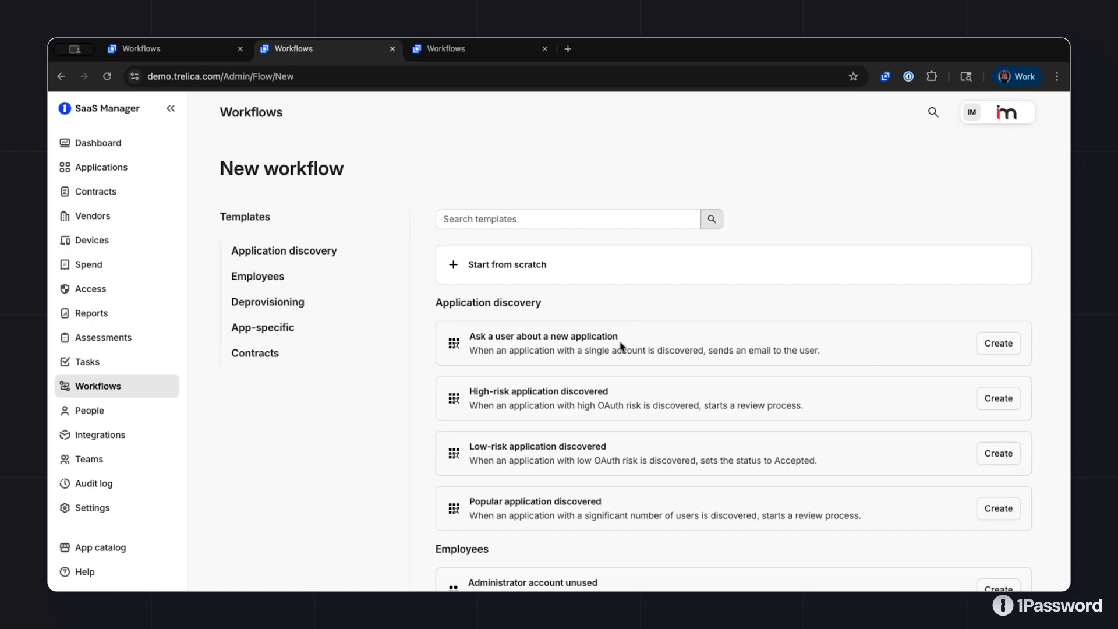
pyautogui.click(514, 268)
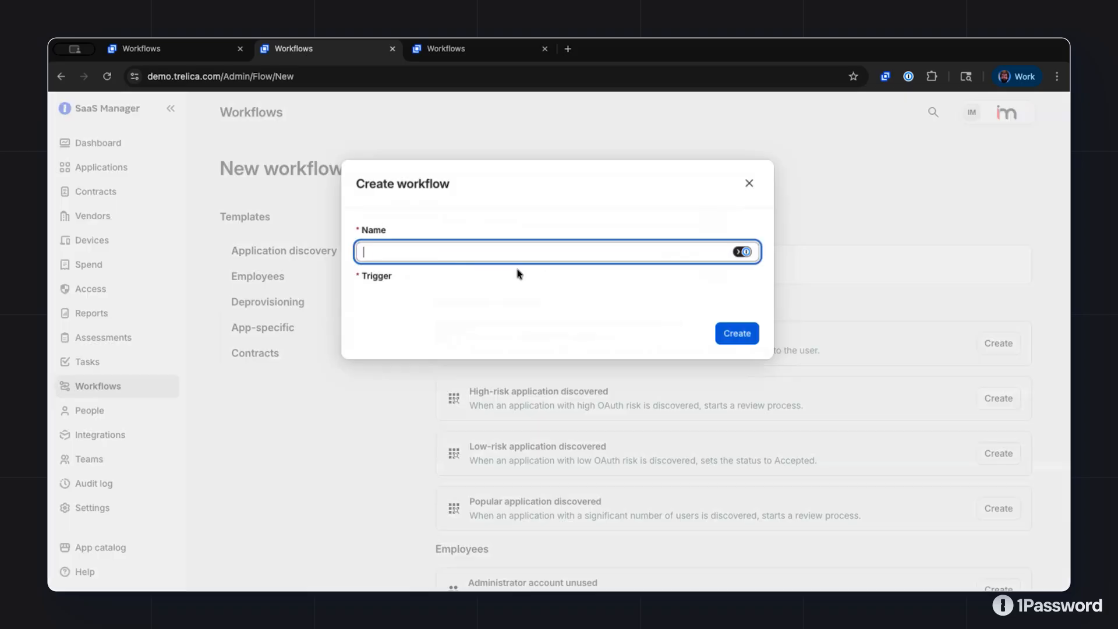
pyautogui.click(591, 194)
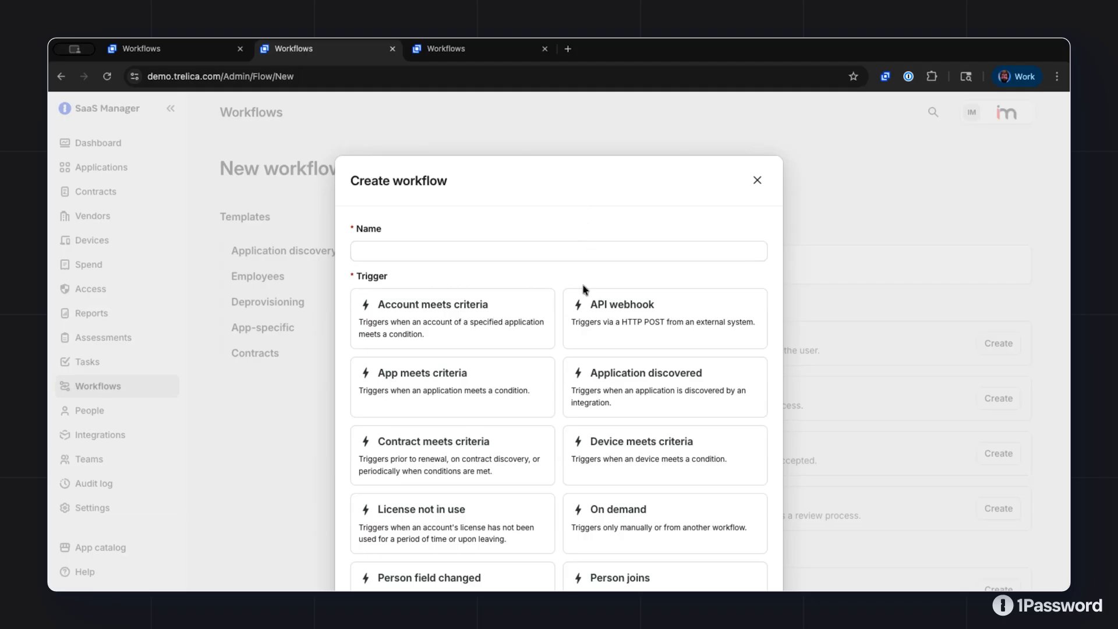
pyautogui.scroll(-5, 585, 437)
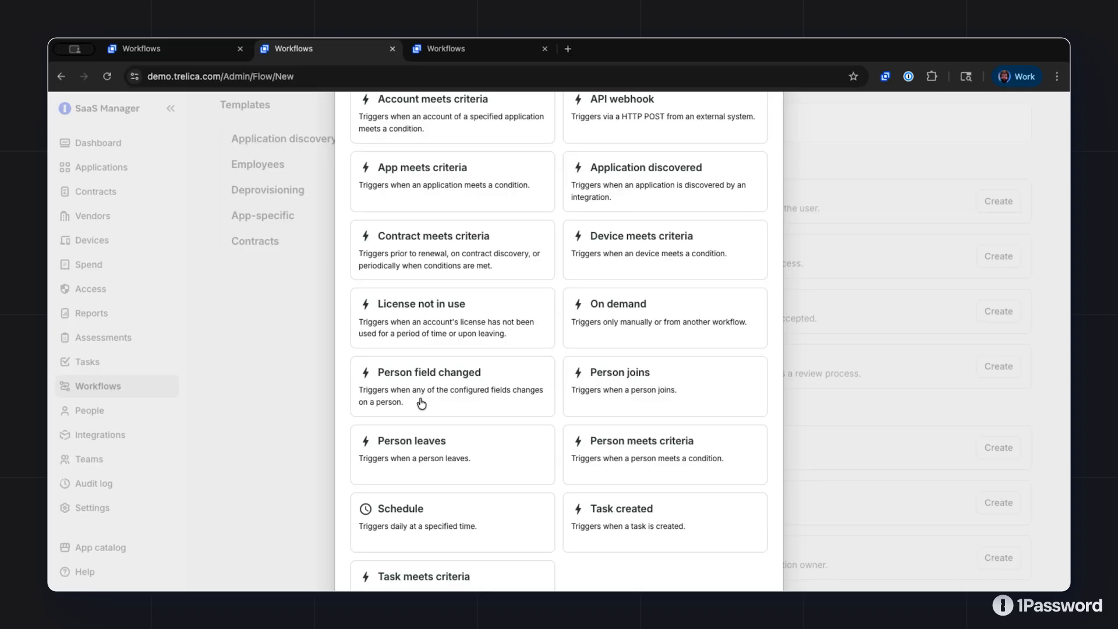
pyautogui.scroll(4, 446, 436)
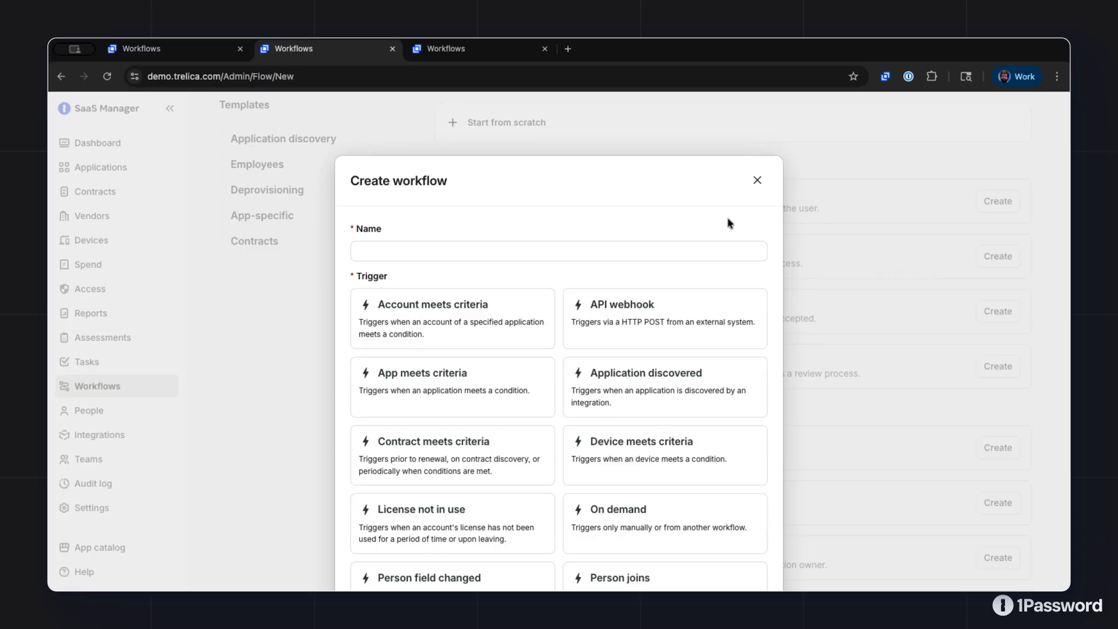
pyautogui.click(756, 181)
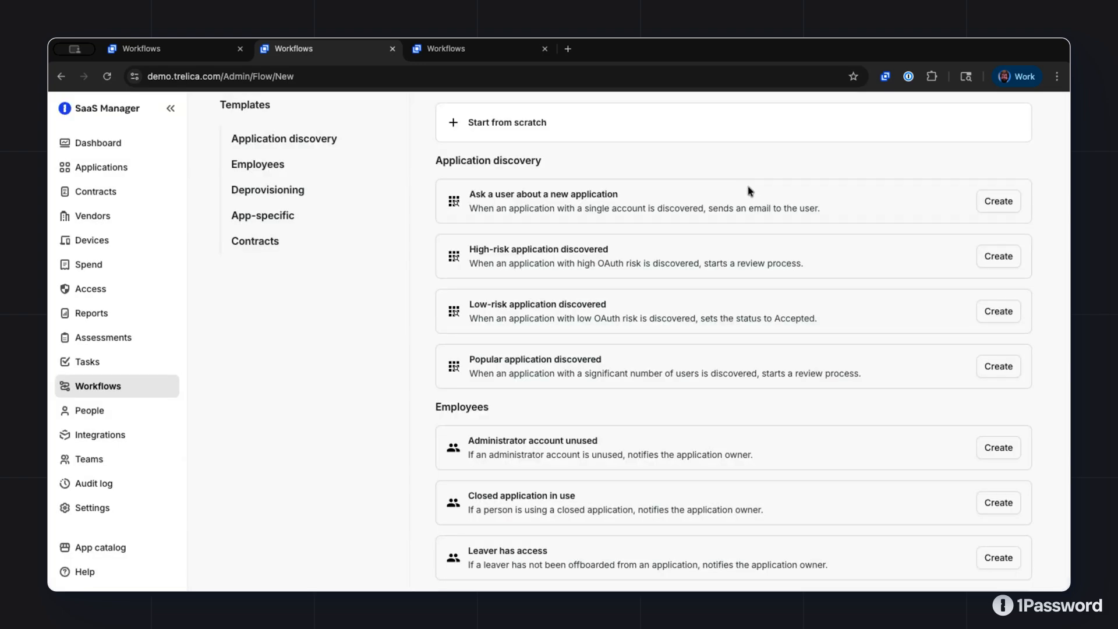
# - Create a workflow from the "Google Workspace offboarding sample (without Google Vault)" template
pyautogui.scroll(-5, 716, 364)
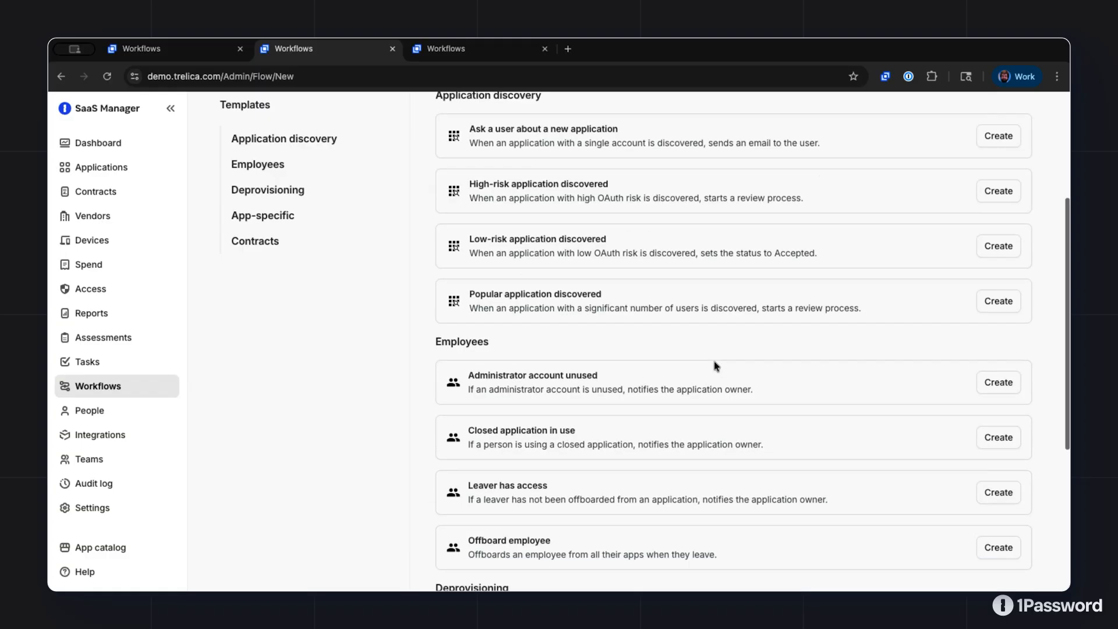
pyautogui.scroll(-1, 714, 365)
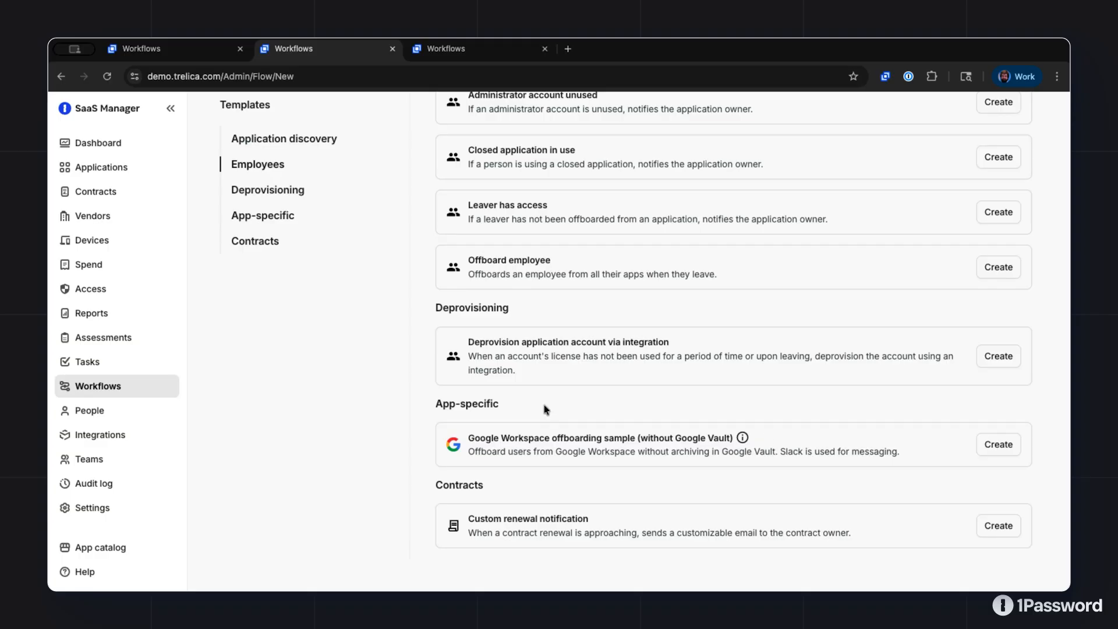
pyautogui.click(992, 448)
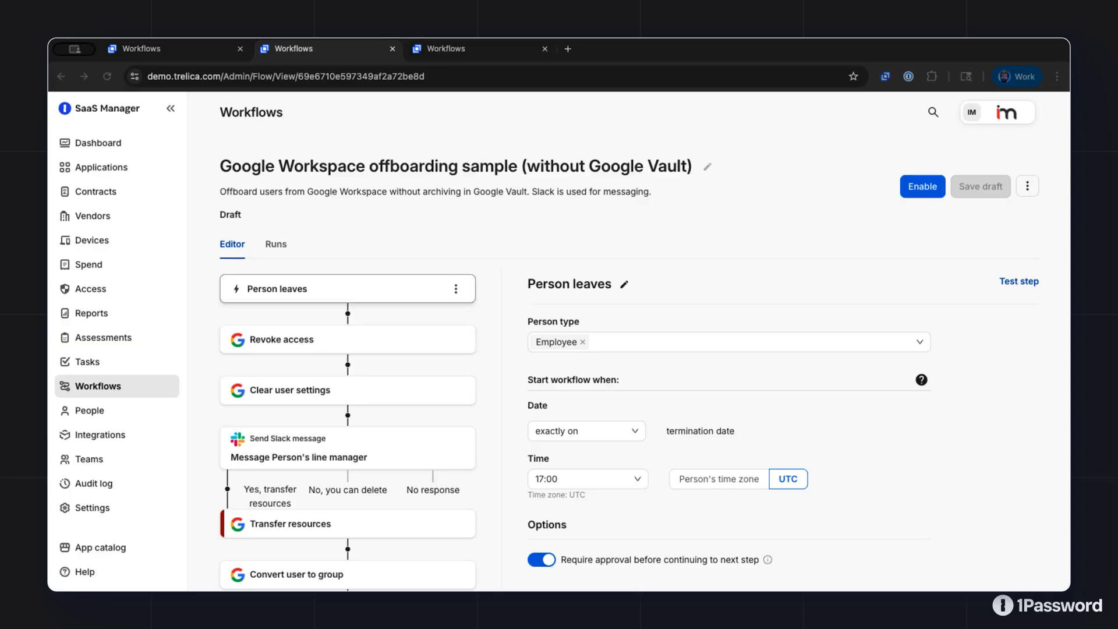
# - Examine the recipient, message and response button settings of the first "Message Person's line manager" Slack step
pyautogui.click(280, 404)
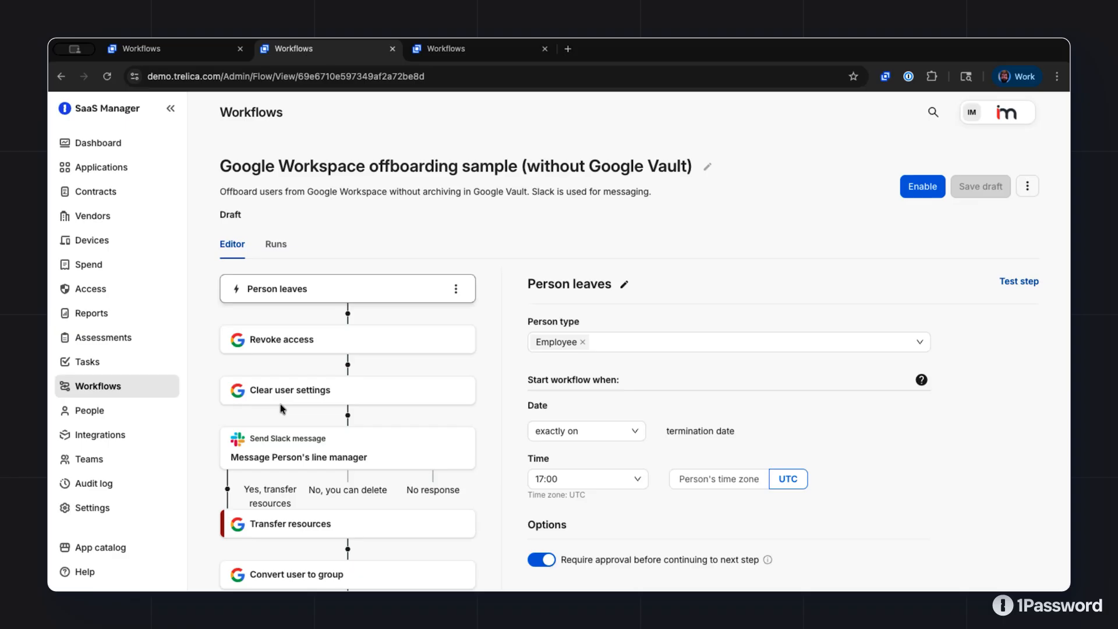
pyautogui.click(328, 447)
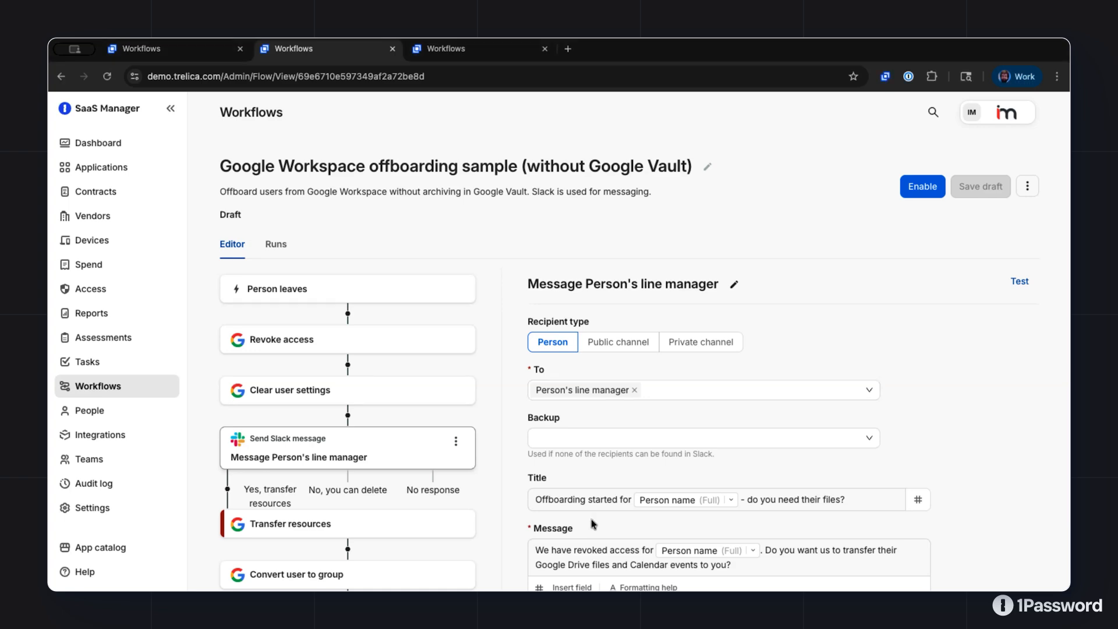
pyautogui.scroll(-4, 590, 520)
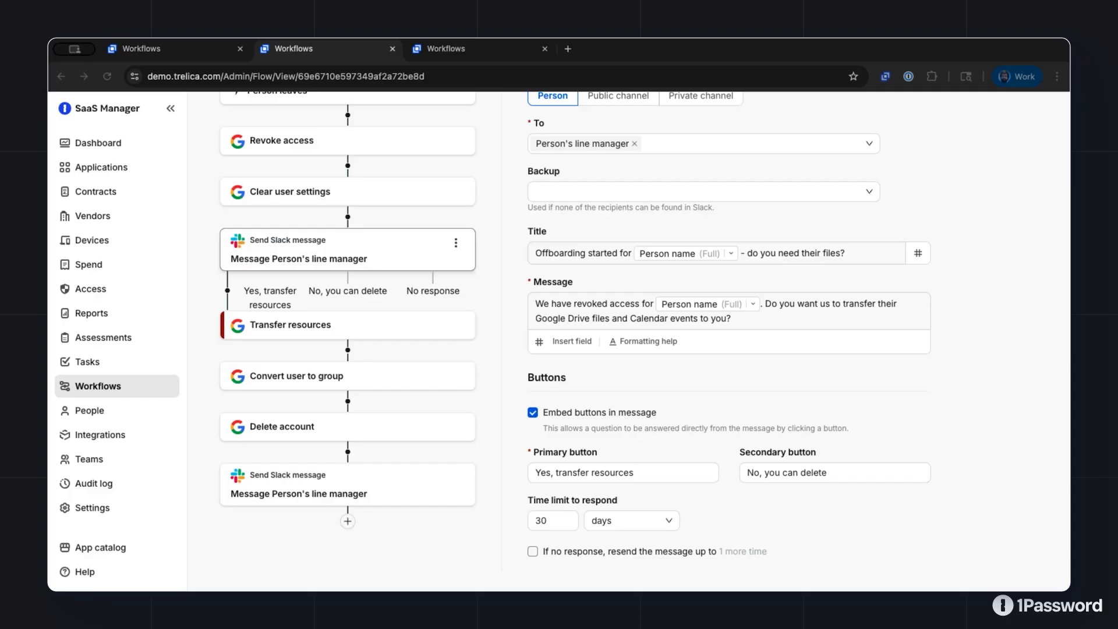
pyautogui.click(244, 239)
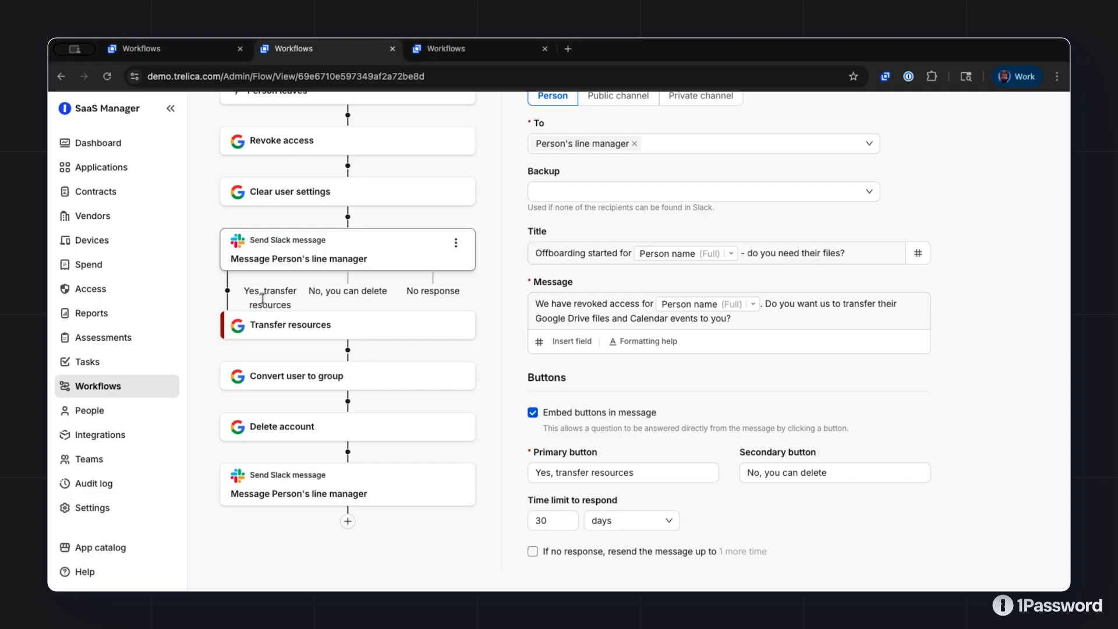
# - Examine the settings of the "Transfer resources" step, including who receives the files
pyautogui.click(273, 331)
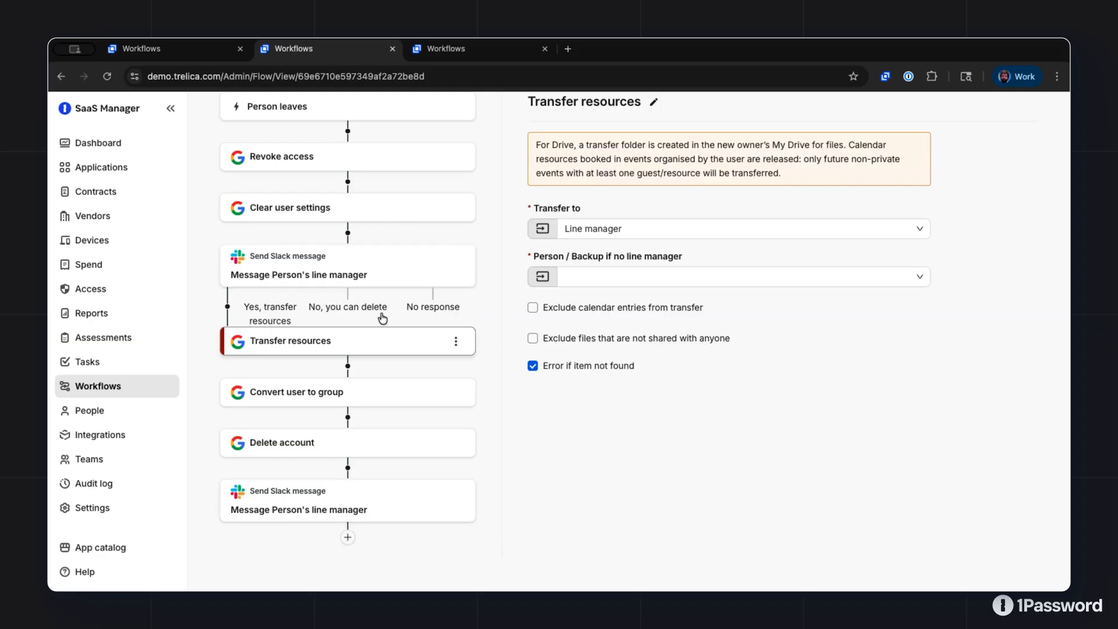
pyautogui.press('super+Tab')
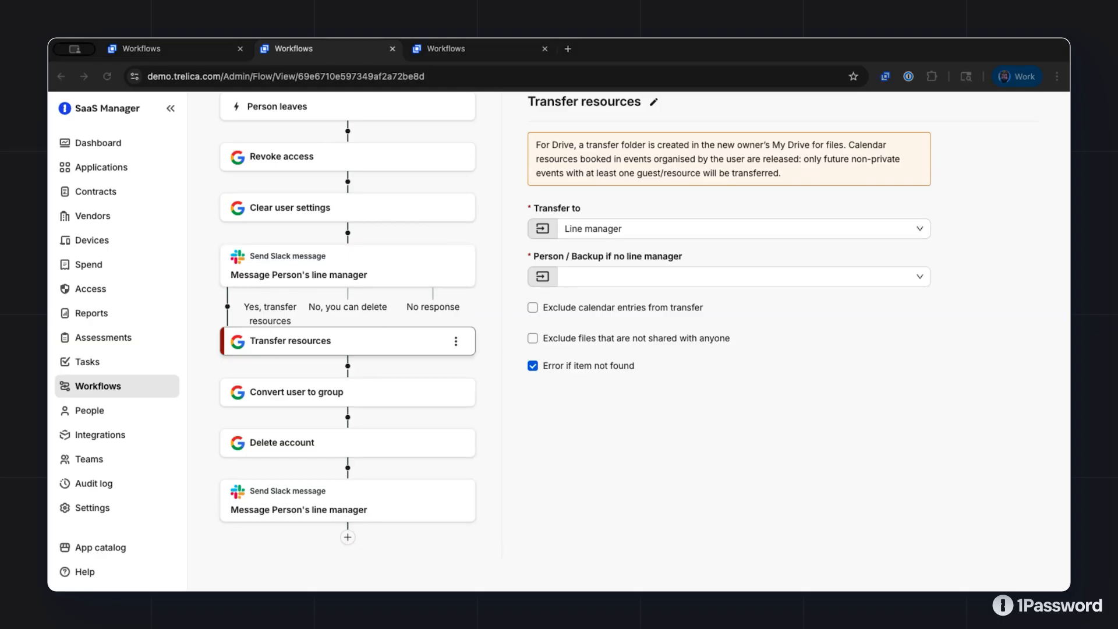
pyautogui.click(575, 225)
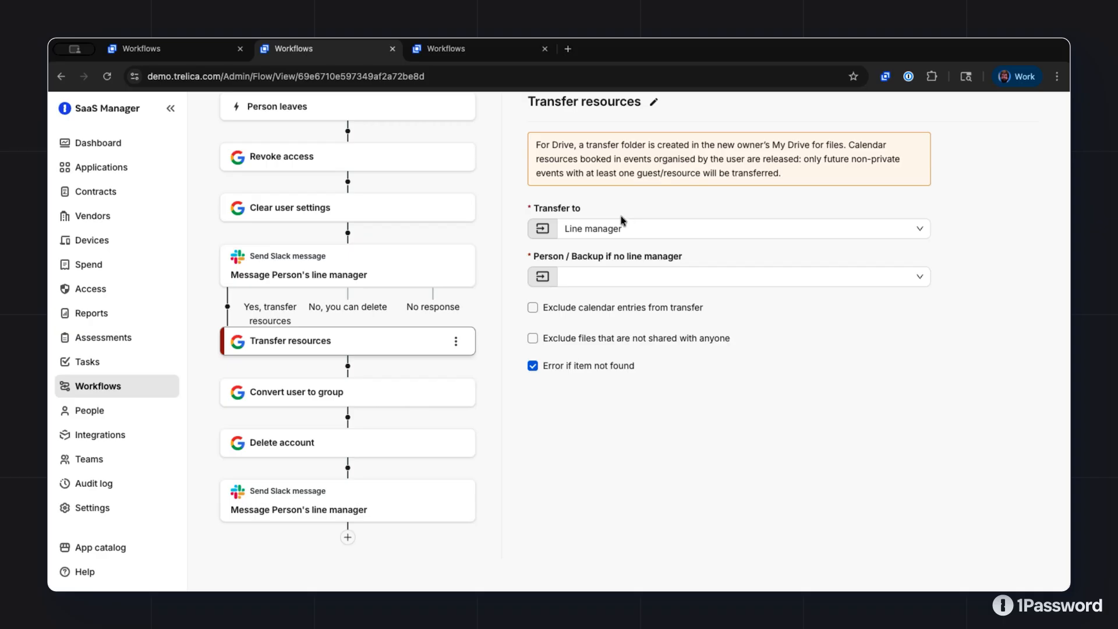
# - Open the step choices directly after the "Person leaves" trigger and review the available filter steps
pyautogui.click(347, 132)
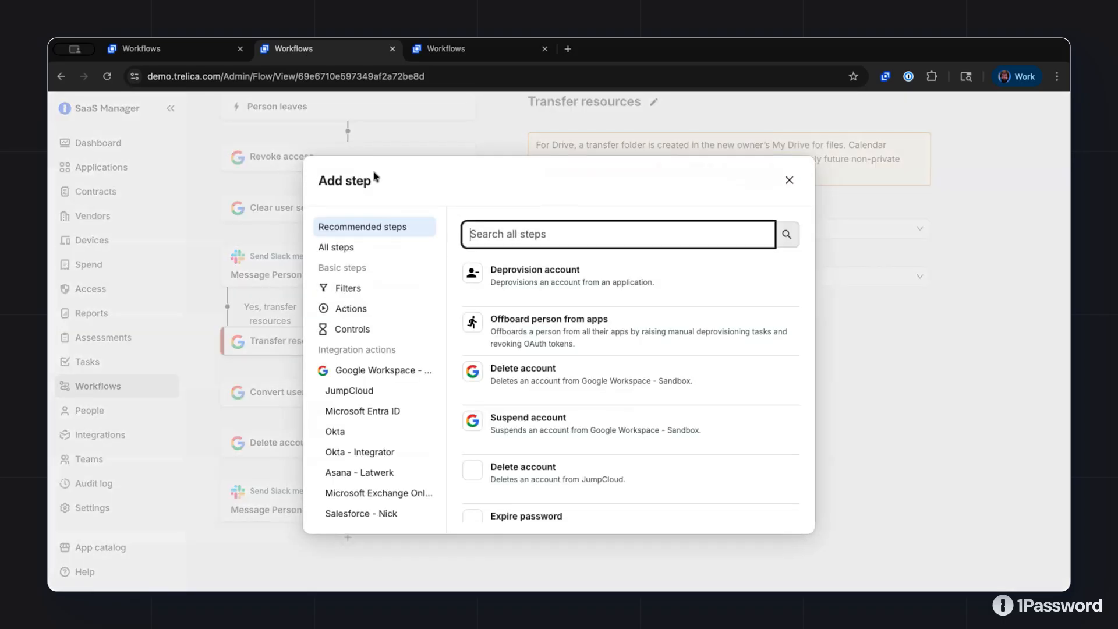
pyautogui.click(358, 291)
pyautogui.scroll(-2, 596, 404)
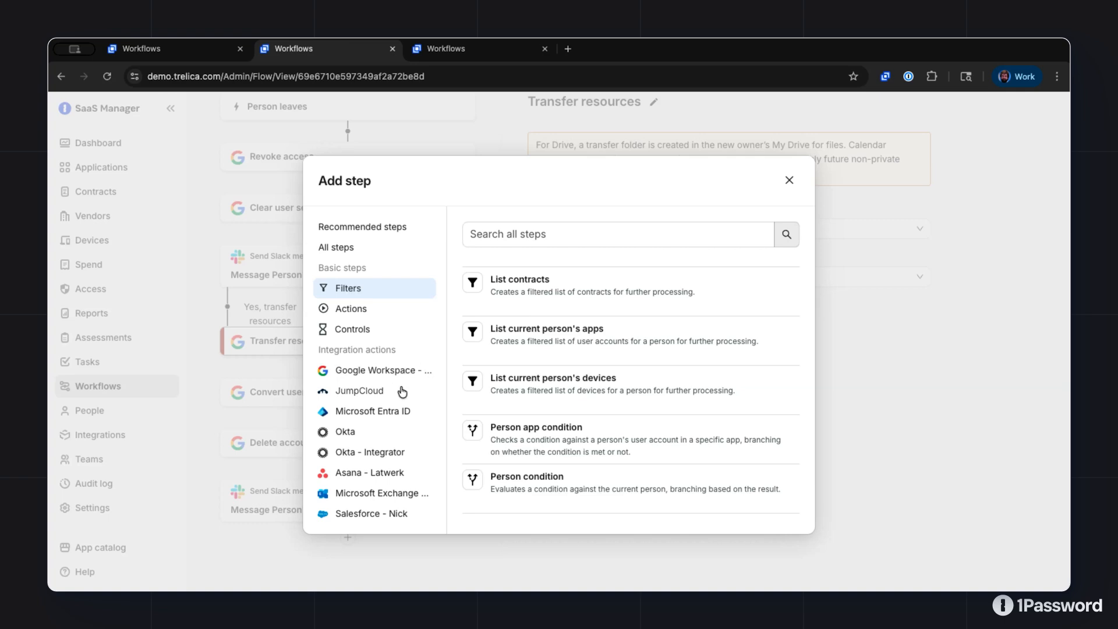
# - Review the Microsoft Entra ID actions offered as workflow steps, and close the chooser without adding one
pyautogui.click(367, 410)
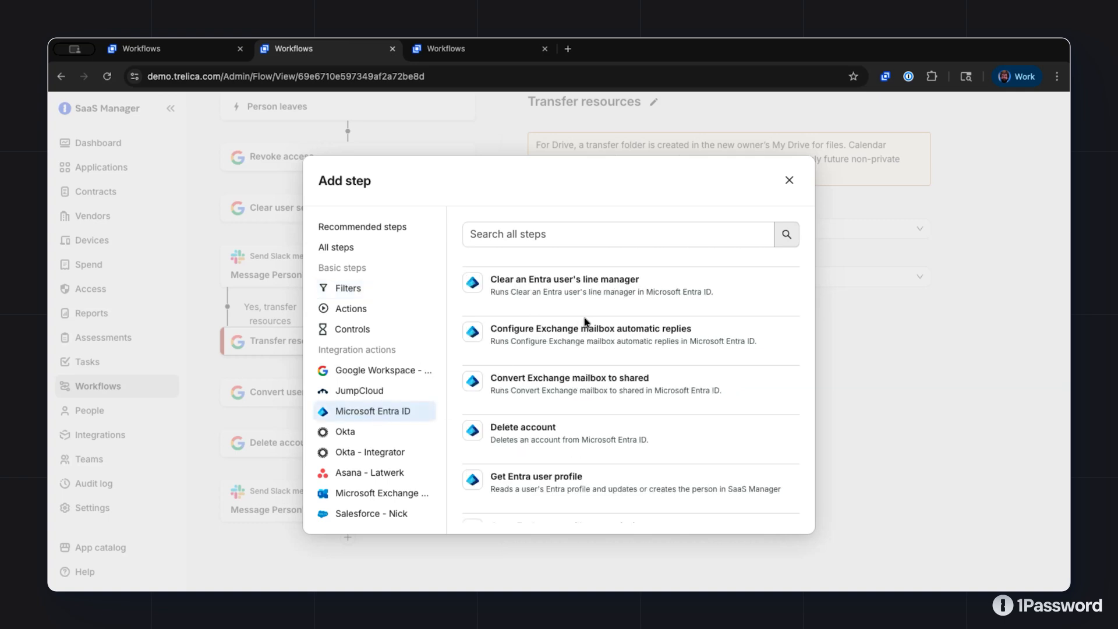
pyautogui.scroll(-5, 600, 326)
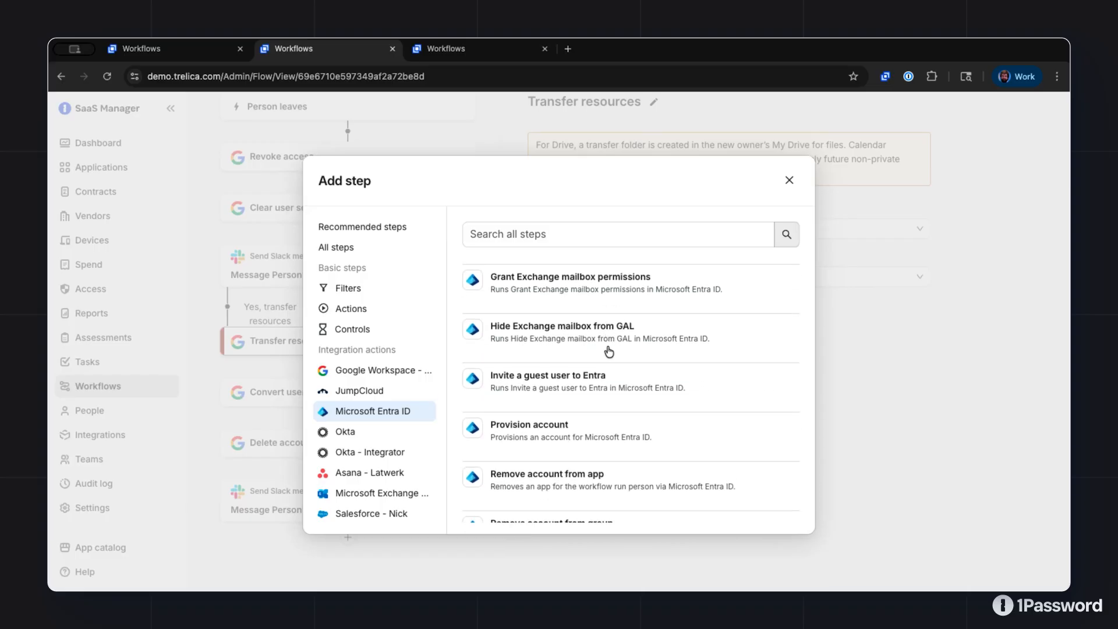
pyautogui.scroll(-3, 603, 369)
pyautogui.scroll(-2, 602, 369)
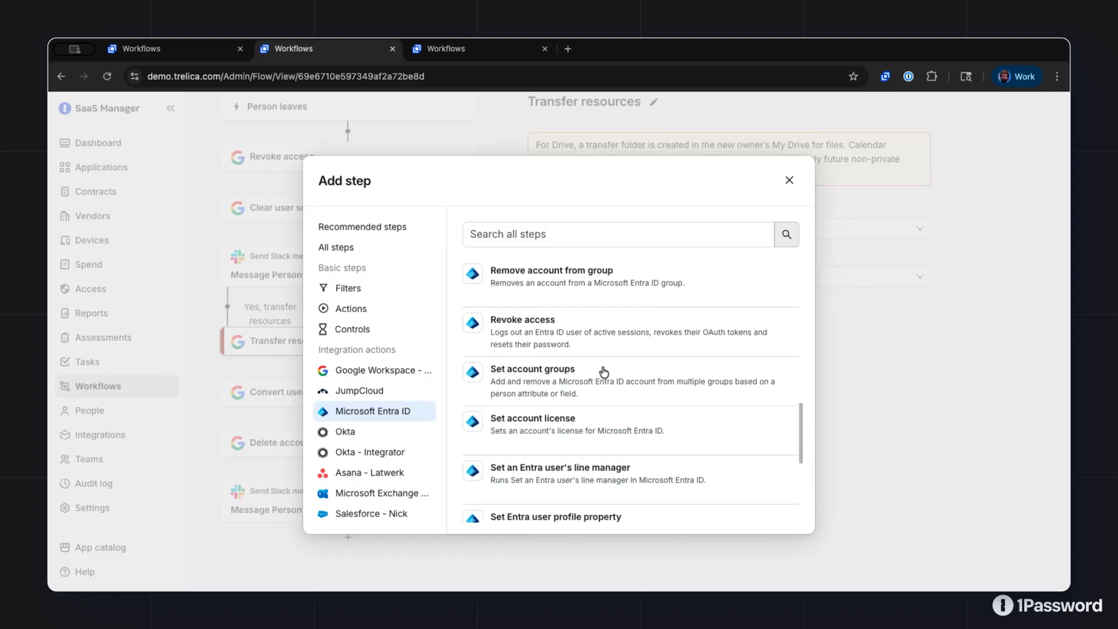
pyautogui.scroll(2, 595, 395)
pyautogui.scroll(10, 592, 402)
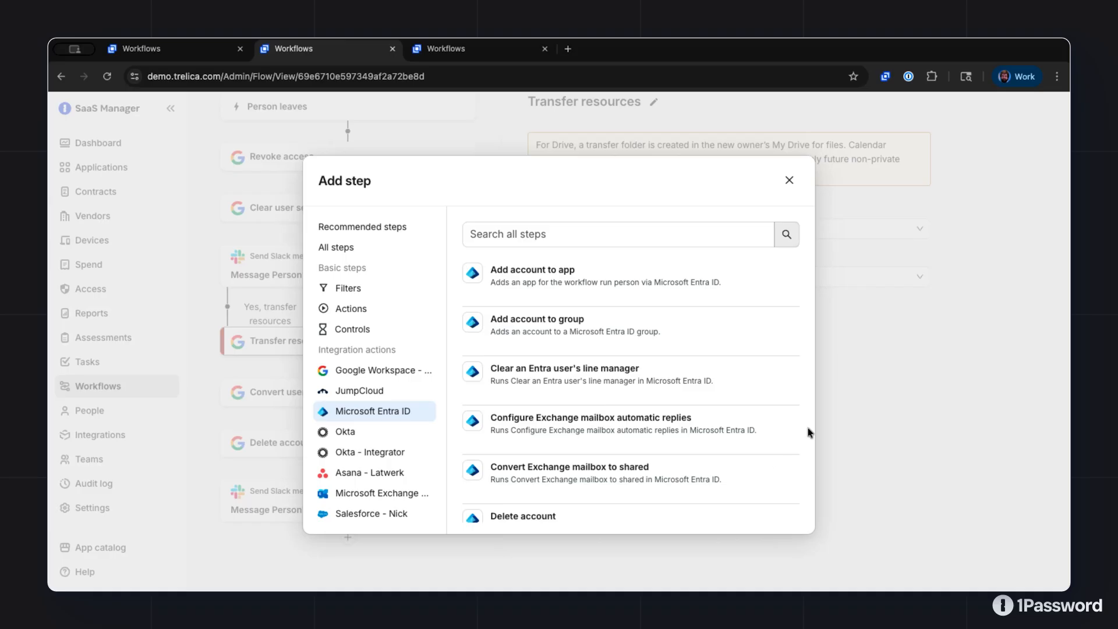
pyautogui.click(789, 180)
pyautogui.scroll(3, 675, 358)
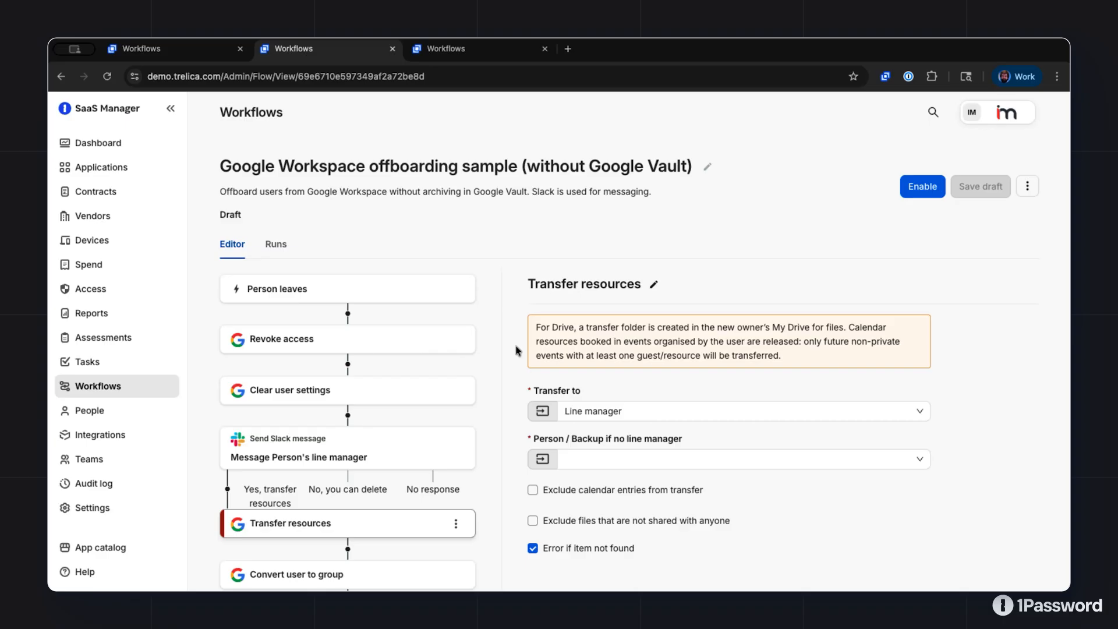
# - Open the workflow runs from the Dashboard and go to the second page of the run list
pyautogui.click(108, 145)
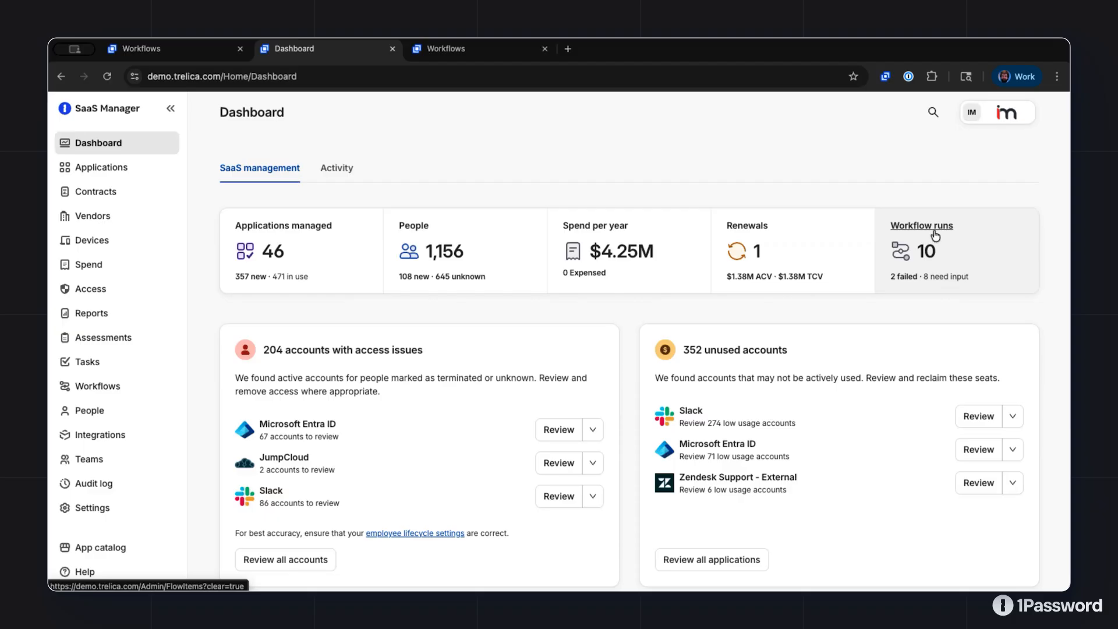
pyautogui.click(935, 235)
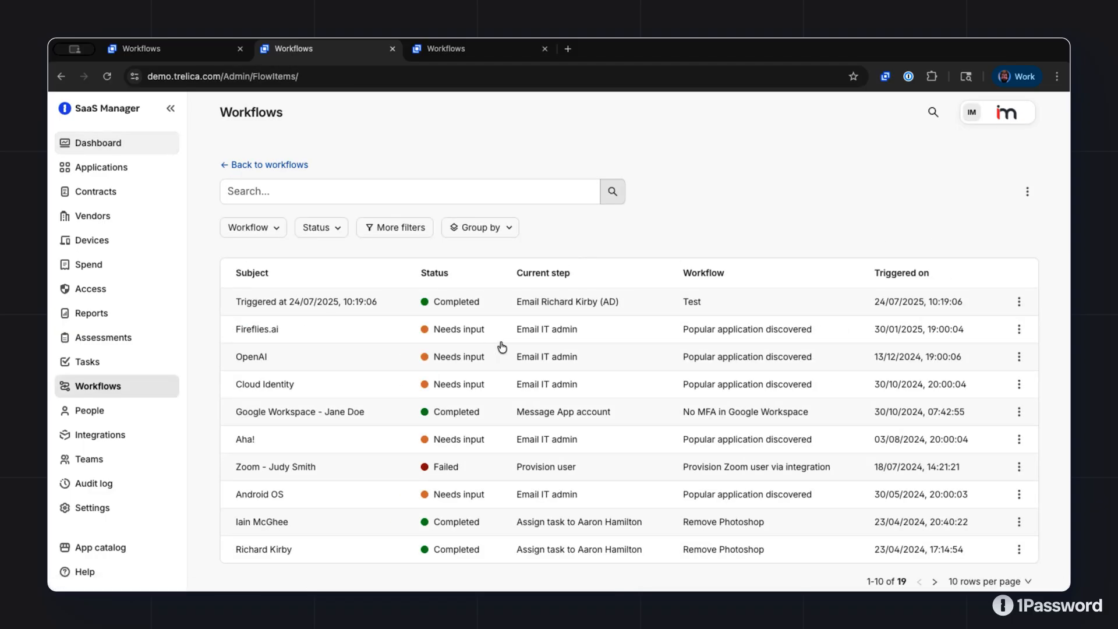
pyautogui.click(934, 581)
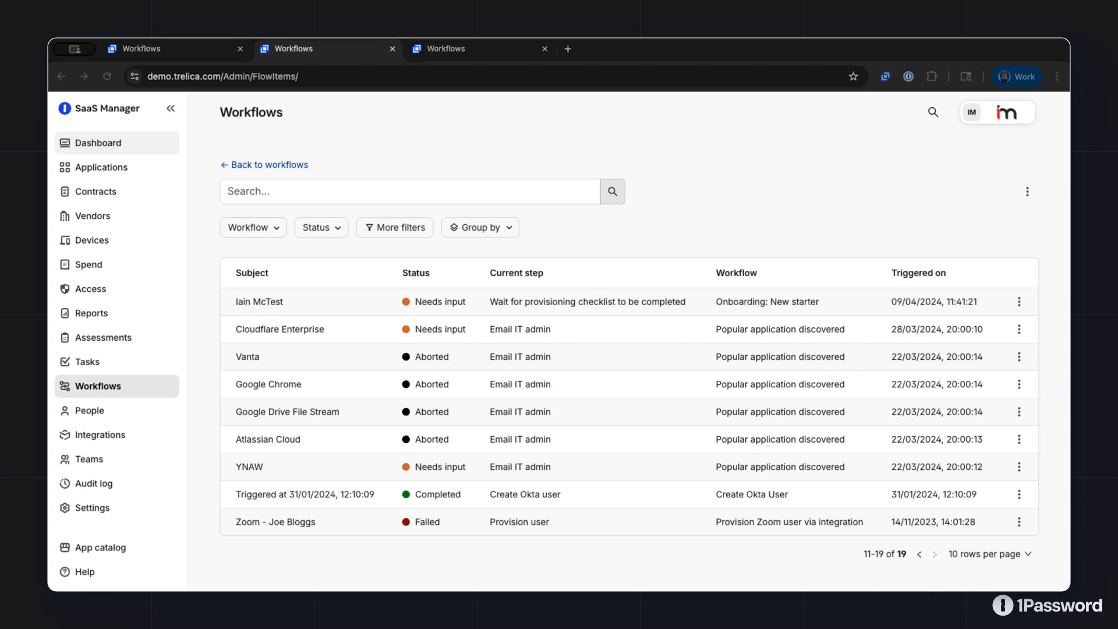
# - Open the "Onboarding: New starter" run and inspect its Google Workspace user creation and "New laptop" steps
pyautogui.click(274, 302)
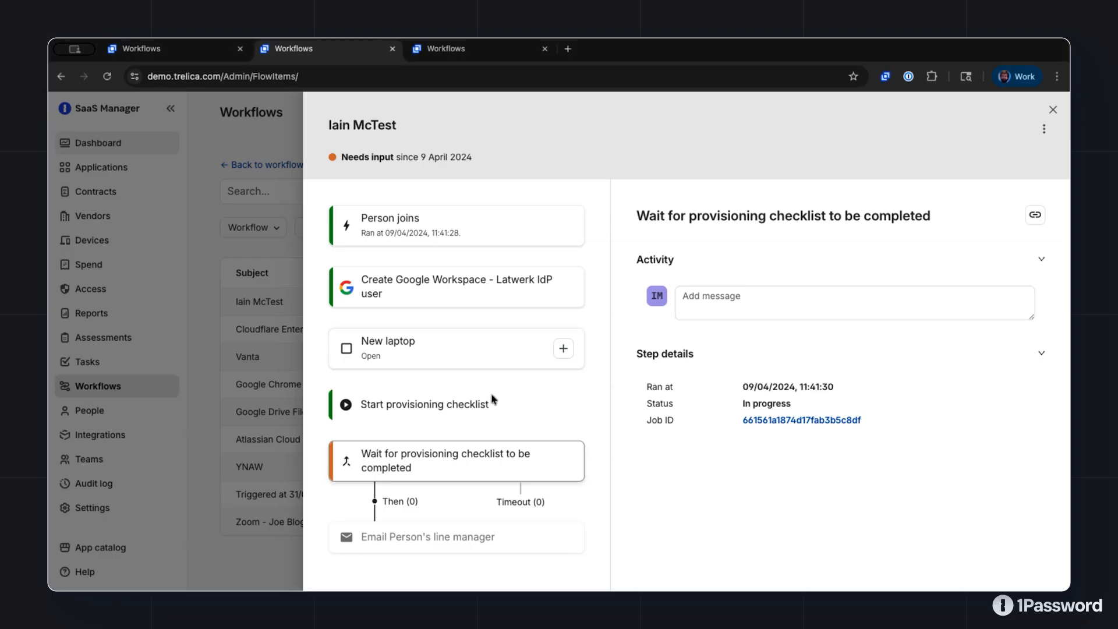
pyautogui.click(460, 290)
pyautogui.click(473, 364)
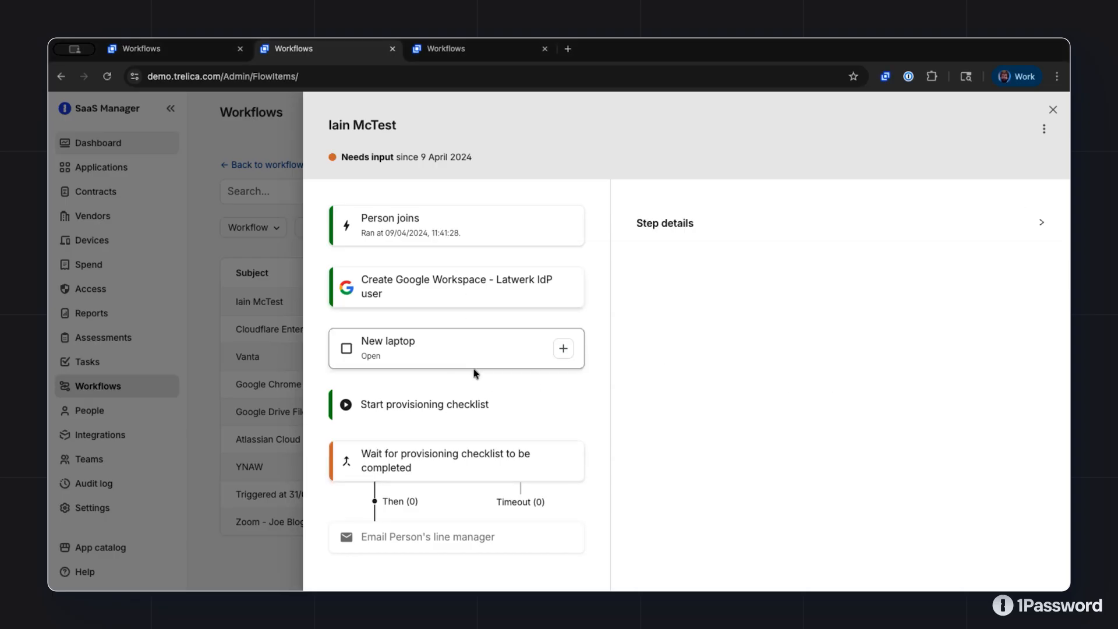